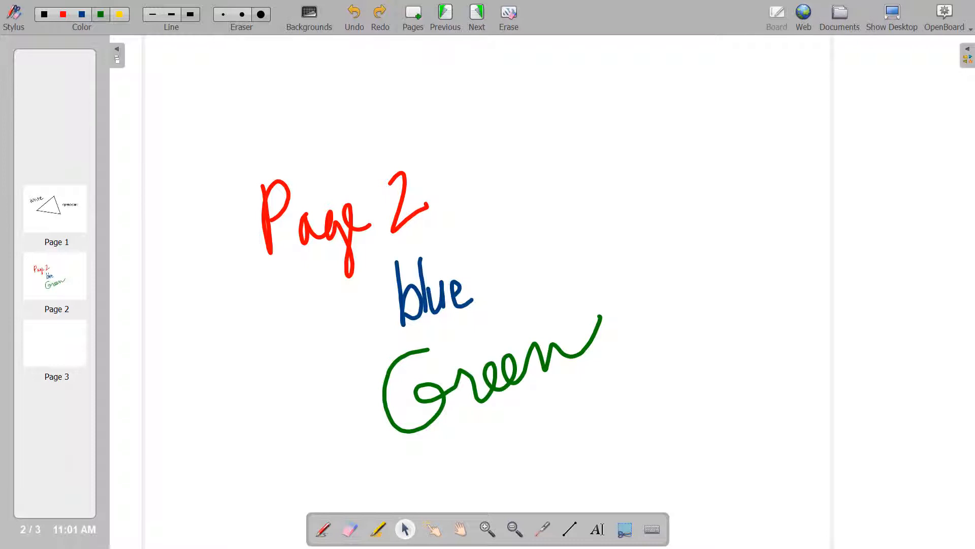
Delete the red P stroke of Page 2, then undo the deletion
{"action": "left_click", "coordinate": [267, 235]}
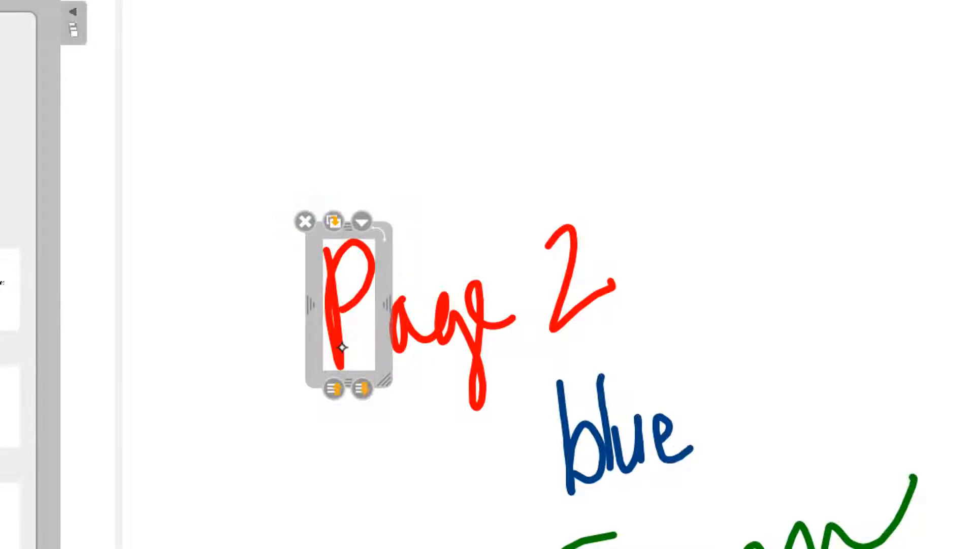
{"action": "left_click", "coordinate": [305, 222]}
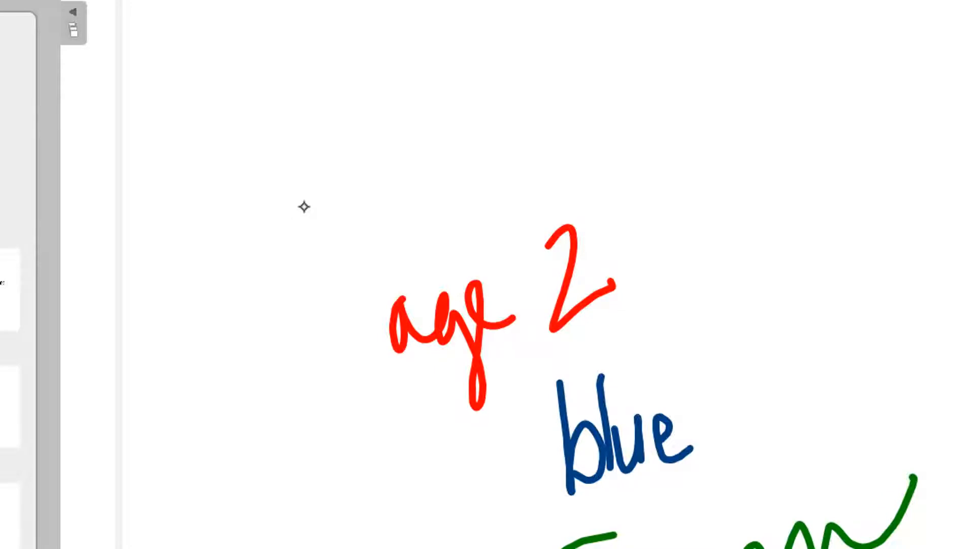
{"action": "key", "text": "ctrl+z"}
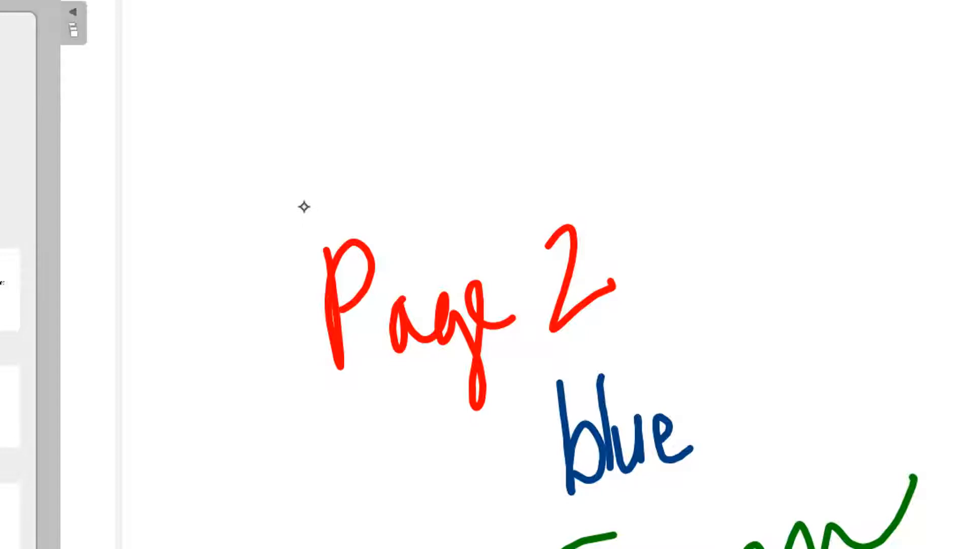
Duplicate the P stroke and move the copy down and left, then undo both actions
{"action": "left_click", "coordinate": [335, 355]}
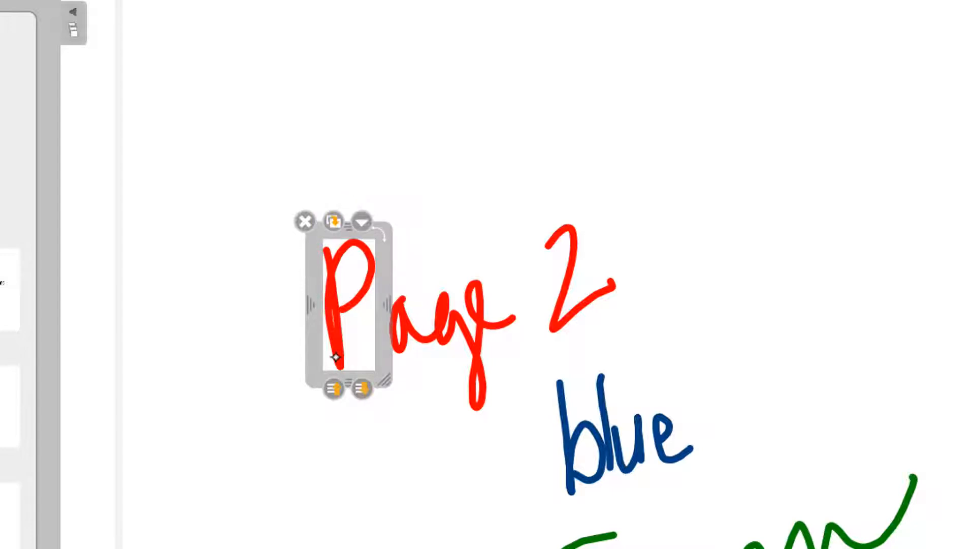
{"action": "left_click", "coordinate": [333, 221]}
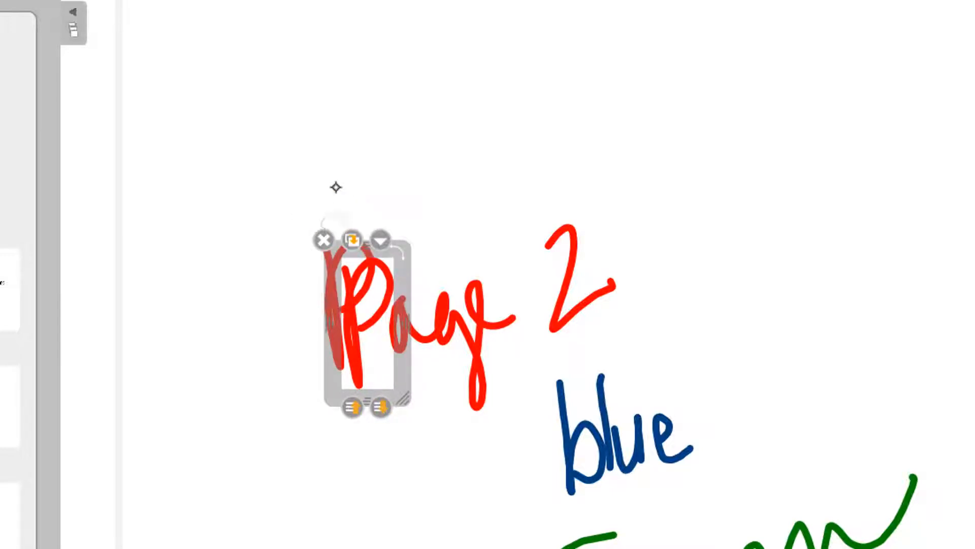
{"action": "mouse_move", "coordinate": [374, 397]}
{"action": "left_mouse_down"}
{"action": "mouse_move", "coordinate": [303, 505]}
{"action": "mouse_move", "coordinate": [256, 544]}
{"action": "left_mouse_up"}
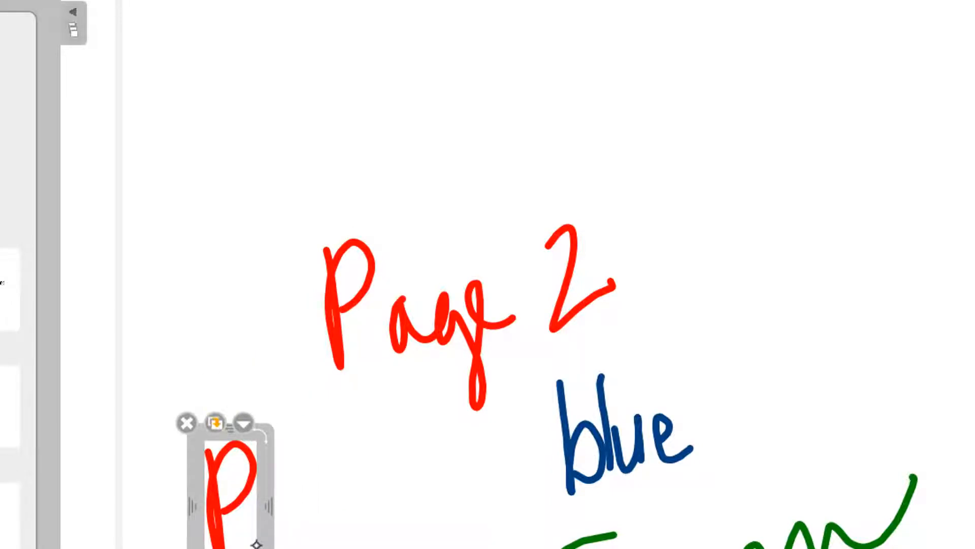
{"action": "key", "text": "ctrl+z"}
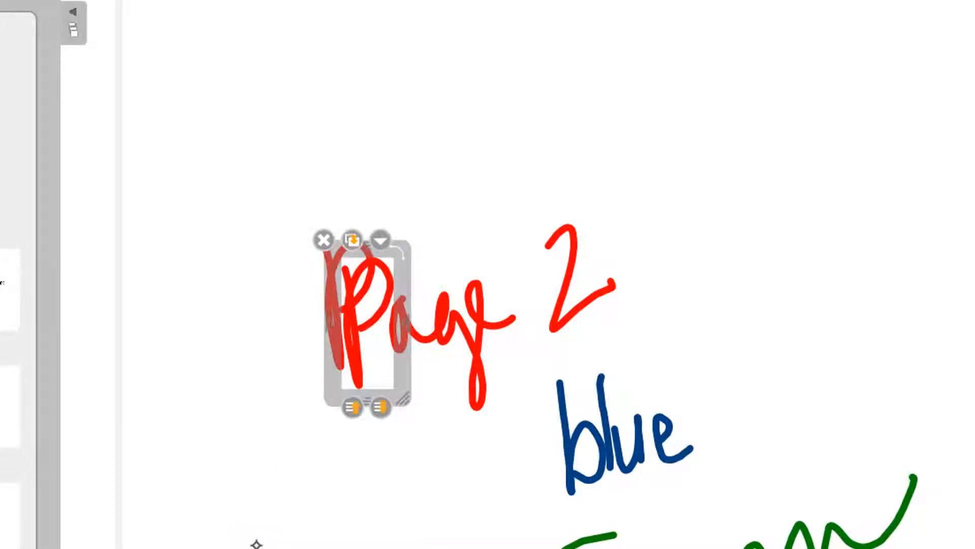
{"action": "key", "text": "ctrl+z"}
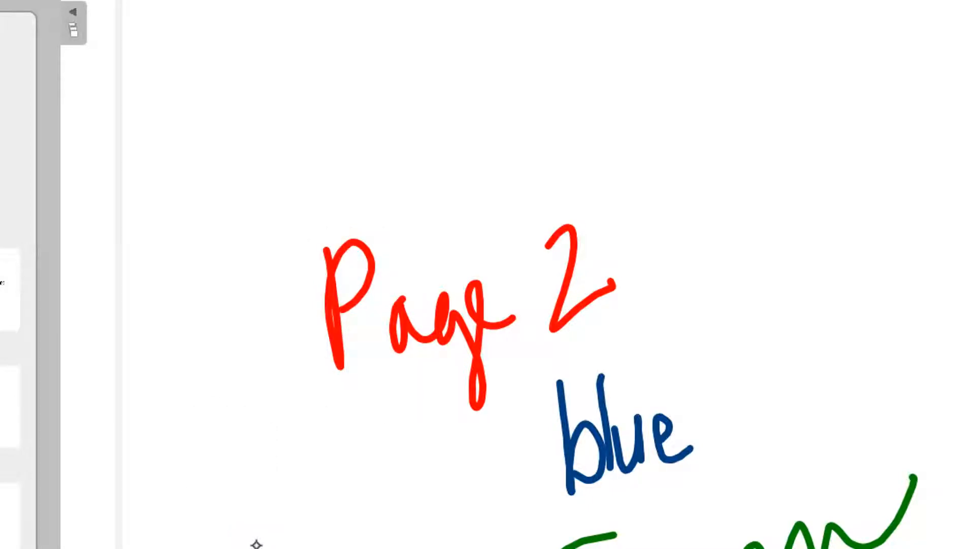
Lock the red P stroke in place and deselect it
{"action": "left_click", "coordinate": [340, 346]}
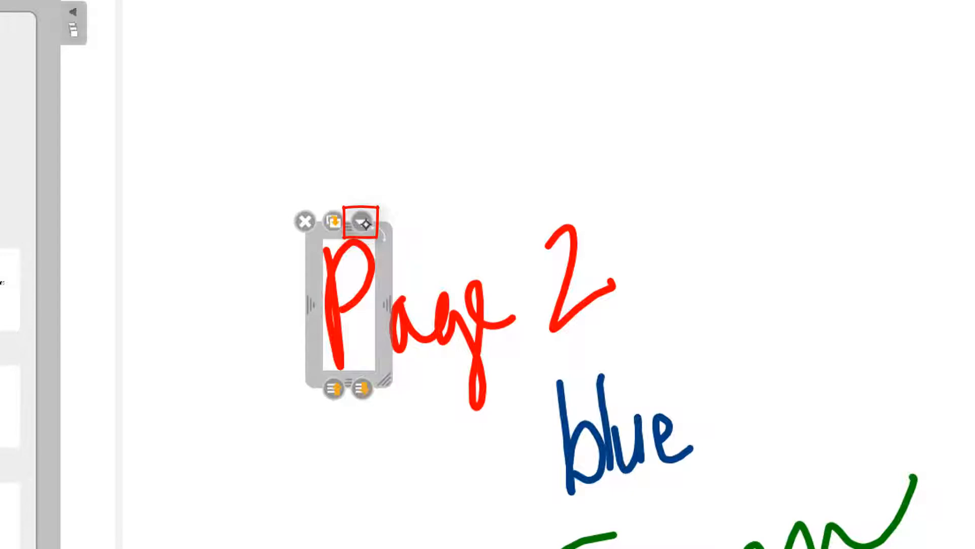
{"action": "left_click", "coordinate": [363, 223]}
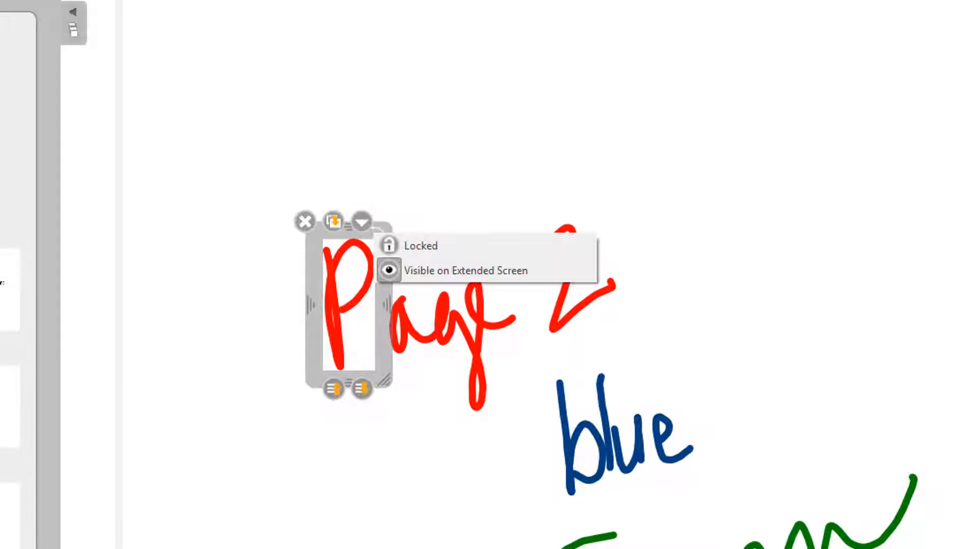
{"action": "left_click", "coordinate": [427, 245]}
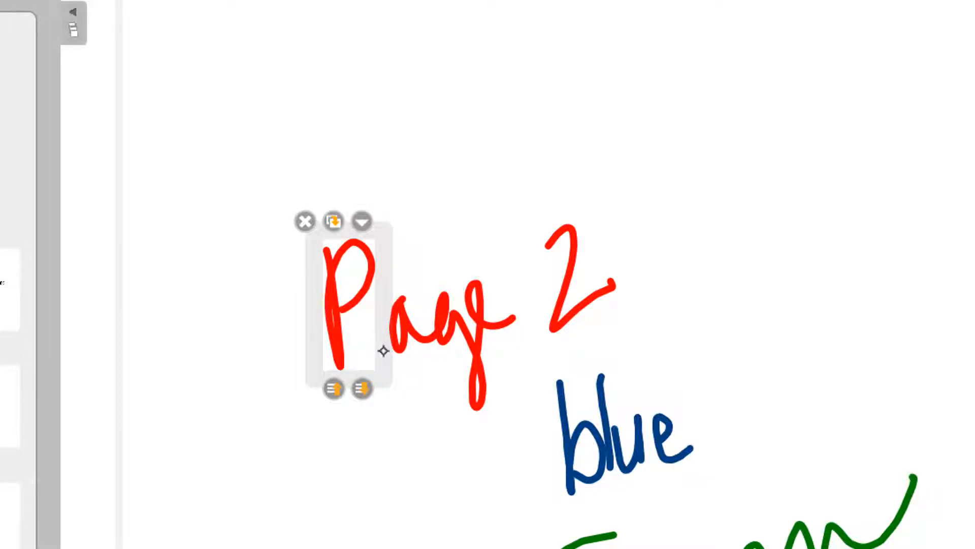
{"action": "left_click", "coordinate": [300, 361]}
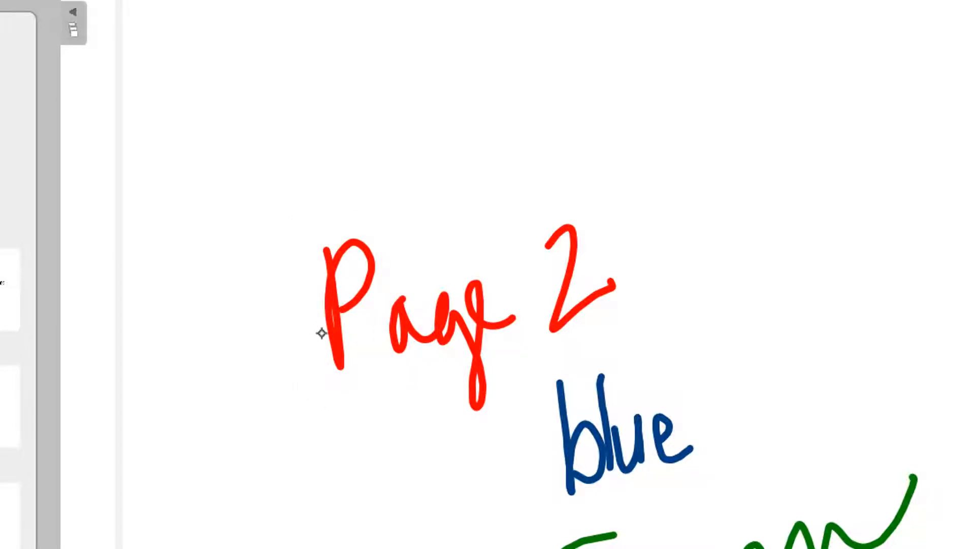
Unlock the P stroke, nudge it slightly and deselect it
{"action": "left_click", "coordinate": [339, 312]}
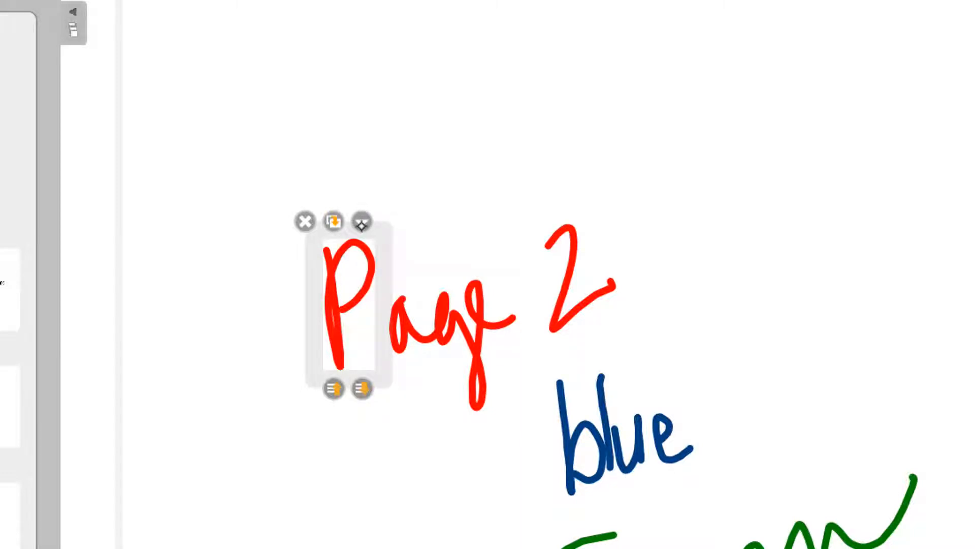
{"action": "left_click", "coordinate": [362, 222]}
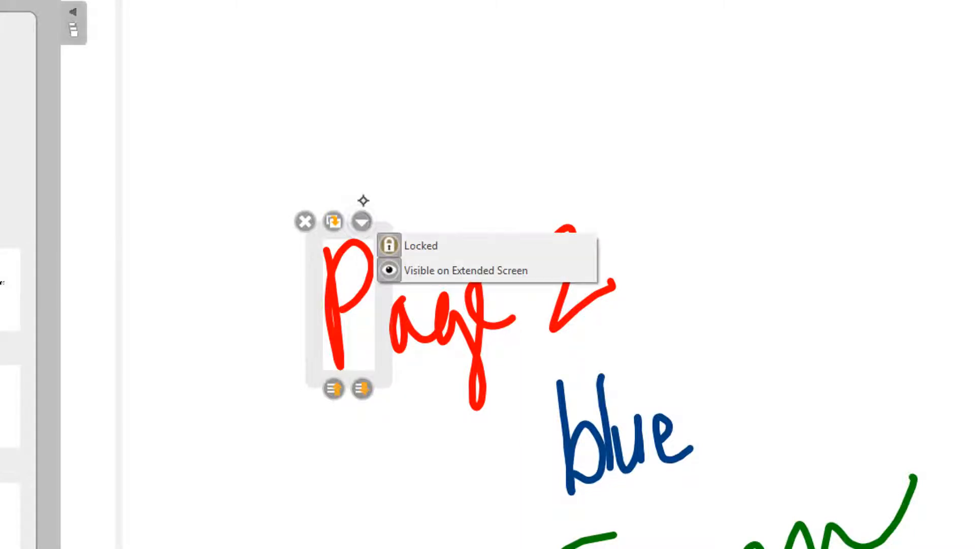
{"action": "left_click", "coordinate": [422, 252]}
{"action": "left_click_drag", "start_coordinate": [388, 348], "coordinate": [372, 332]}
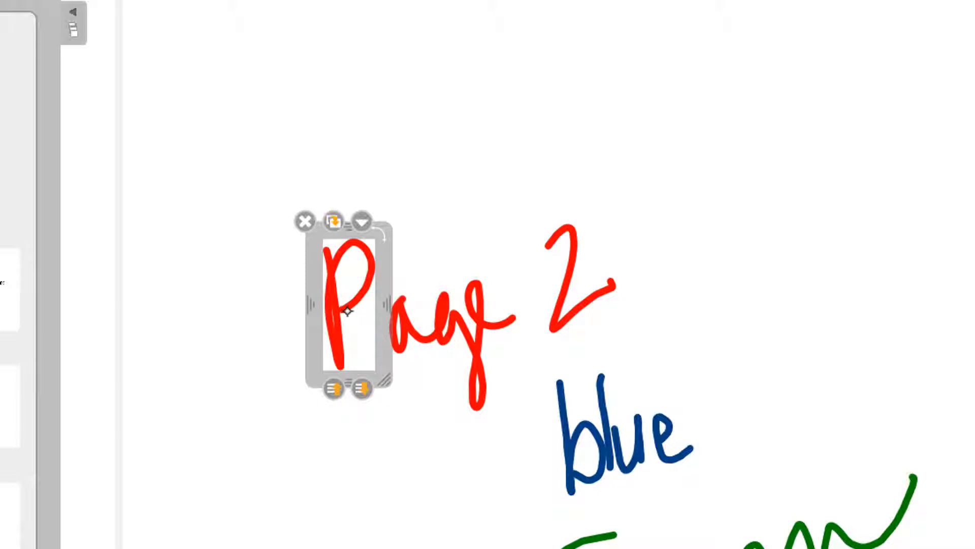
{"action": "key", "text": "Escape"}
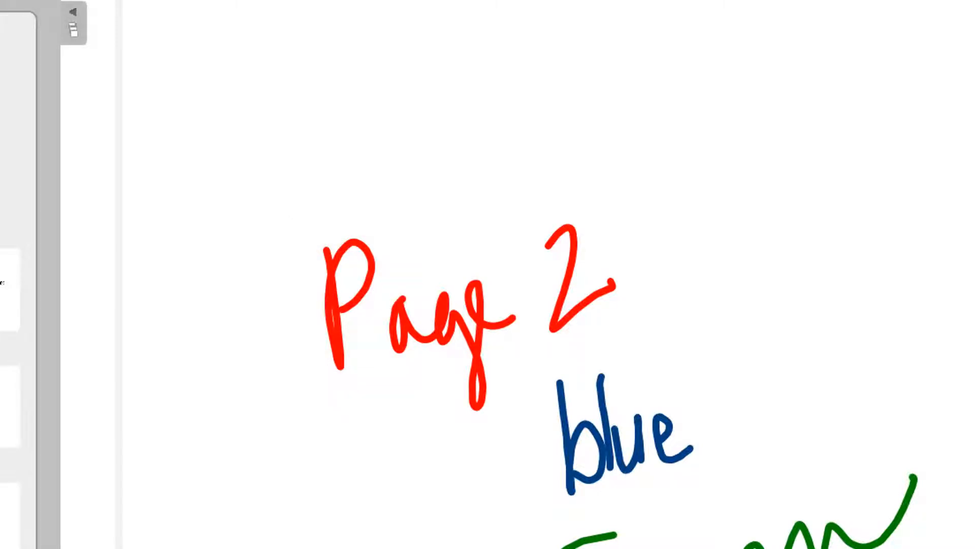
Select the P stroke and resize it using its side and corner frame handles
{"action": "left_click", "coordinate": [337, 324]}
{"action": "left_click", "coordinate": [338, 326]}
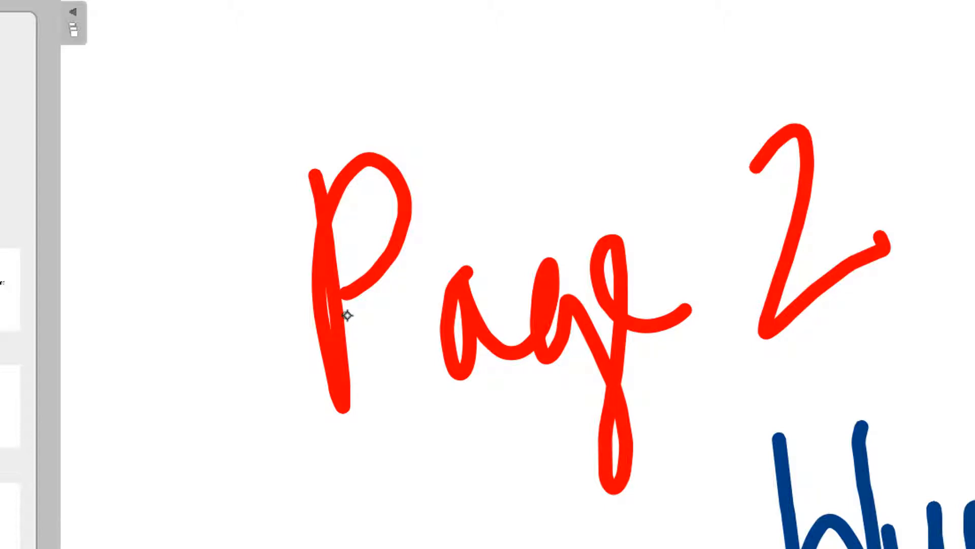
{"action": "left_click", "coordinate": [338, 341]}
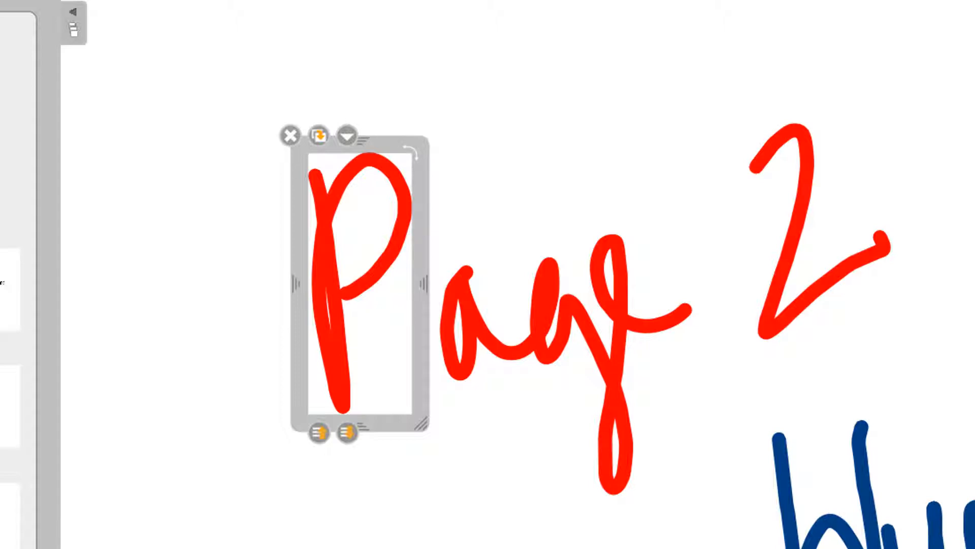
{"action": "mouse_move", "coordinate": [423, 283]}
{"action": "left_mouse_down"}
{"action": "mouse_move", "coordinate": [621, 276]}
{"action": "mouse_move", "coordinate": [437, 296]}
{"action": "left_mouse_up"}
{"action": "mouse_move", "coordinate": [370, 424]}
{"action": "left_mouse_down"}
{"action": "mouse_move", "coordinate": [366, 256]}
{"action": "mouse_move", "coordinate": [365, 412]}
{"action": "left_mouse_up"}
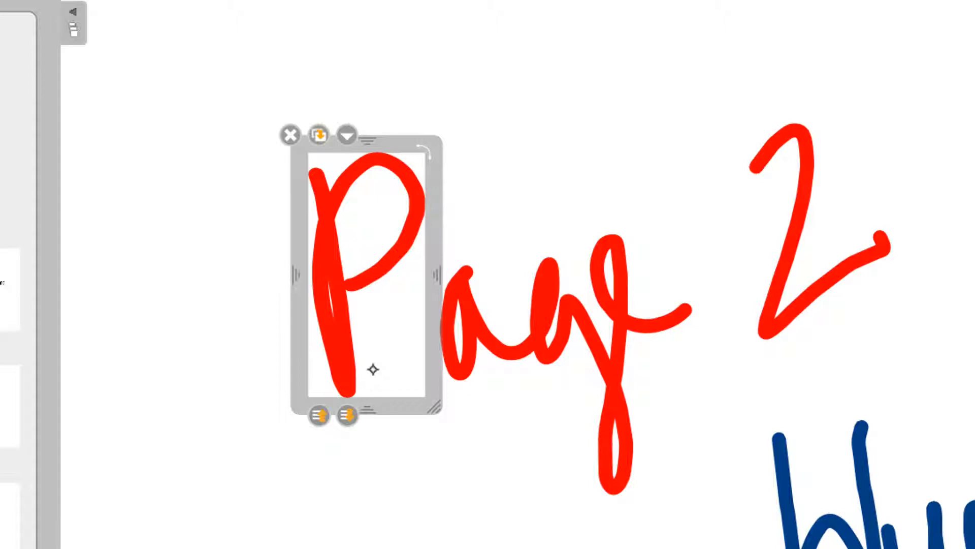
{"action": "left_click", "coordinate": [373, 369]}
{"action": "left_click", "coordinate": [350, 365]}
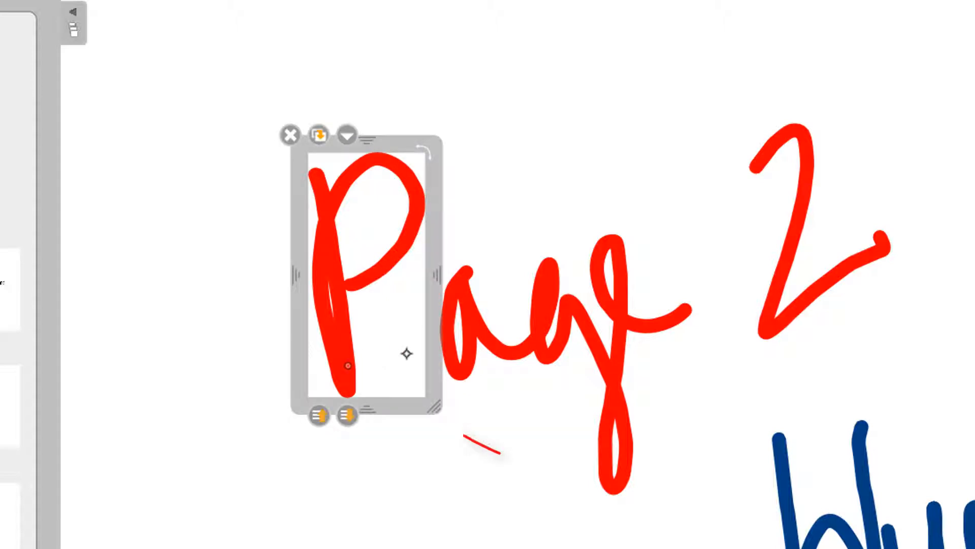
{"action": "mouse_move", "coordinate": [445, 415]}
{"action": "left_mouse_down"}
{"action": "mouse_move", "coordinate": [496, 457]}
{"action": "mouse_move", "coordinate": [529, 548]}
{"action": "mouse_move", "coordinate": [572, 548]}
{"action": "mouse_move", "coordinate": [529, 548]}
{"action": "mouse_move", "coordinate": [360, 264]}
{"action": "mouse_move", "coordinate": [498, 520]}
{"action": "mouse_move", "coordinate": [423, 394]}
{"action": "left_mouse_up"}
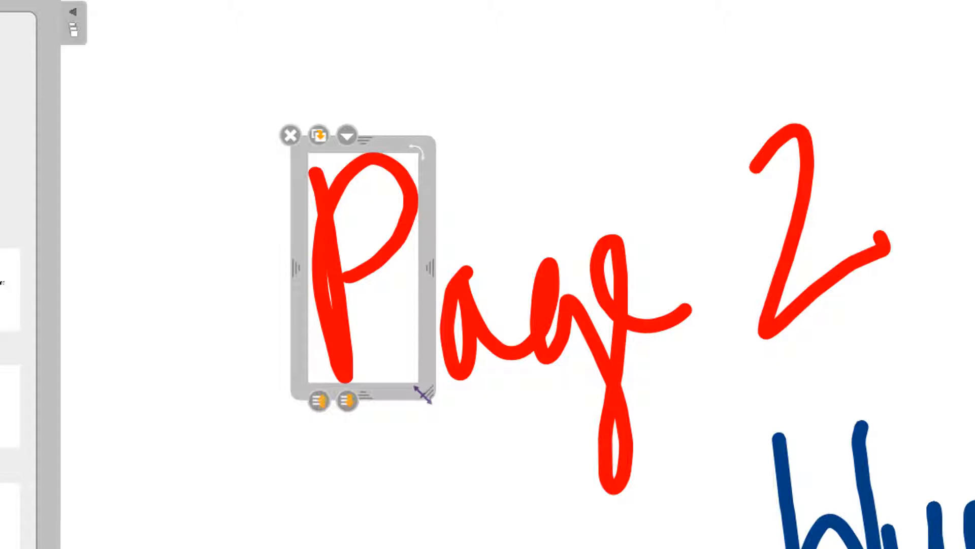
{"action": "left_click_drag", "start_coordinate": [423, 395], "coordinate": [423, 395]}
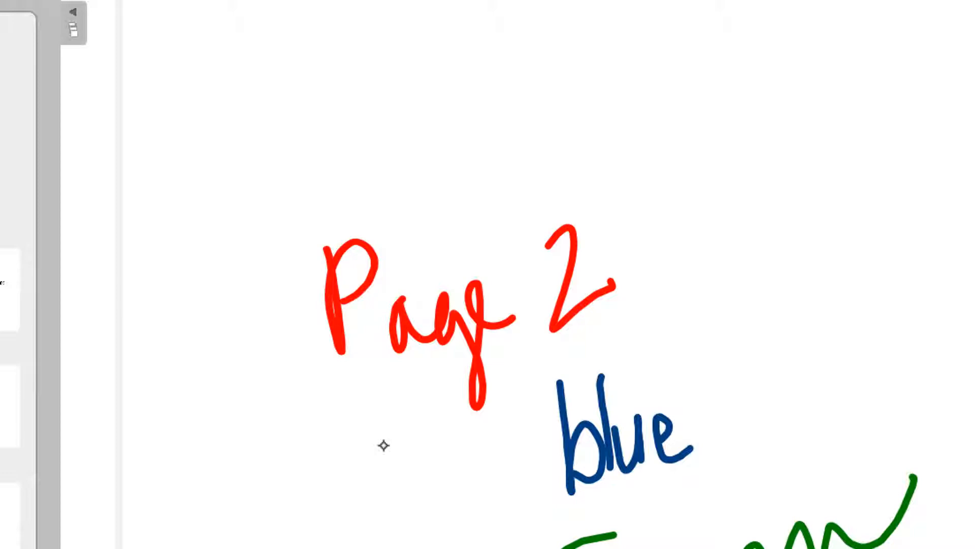
Select all three handwritten words, group them, and move the group up and to the right
{"action": "mouse_move", "coordinate": [252, 179]}
{"action": "left_mouse_down"}
{"action": "mouse_move", "coordinate": [315, 233]}
{"action": "mouse_move", "coordinate": [814, 548]}
{"action": "mouse_move", "coordinate": [974, 548]}
{"action": "left_mouse_up"}
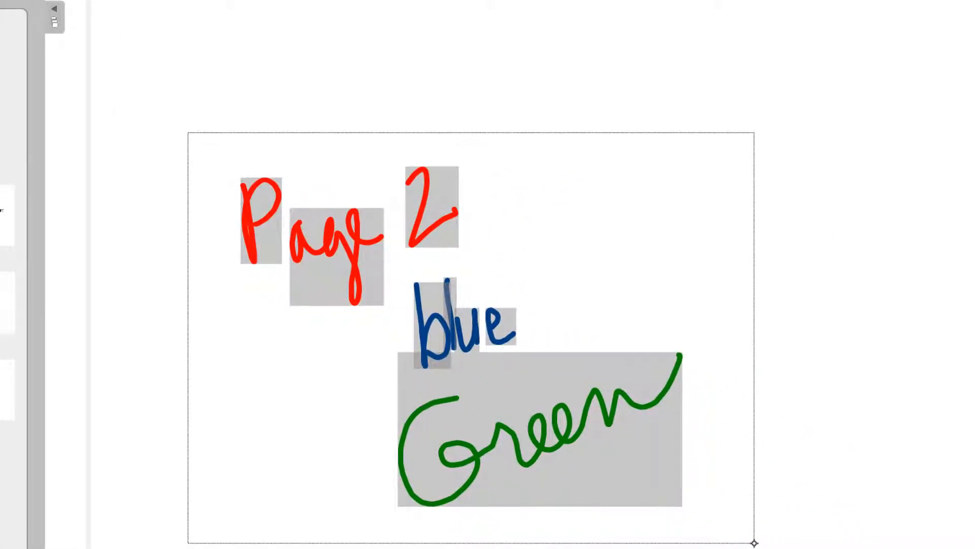
{"action": "left_click_drag", "start_coordinate": [754, 543], "coordinate": [737, 541]}
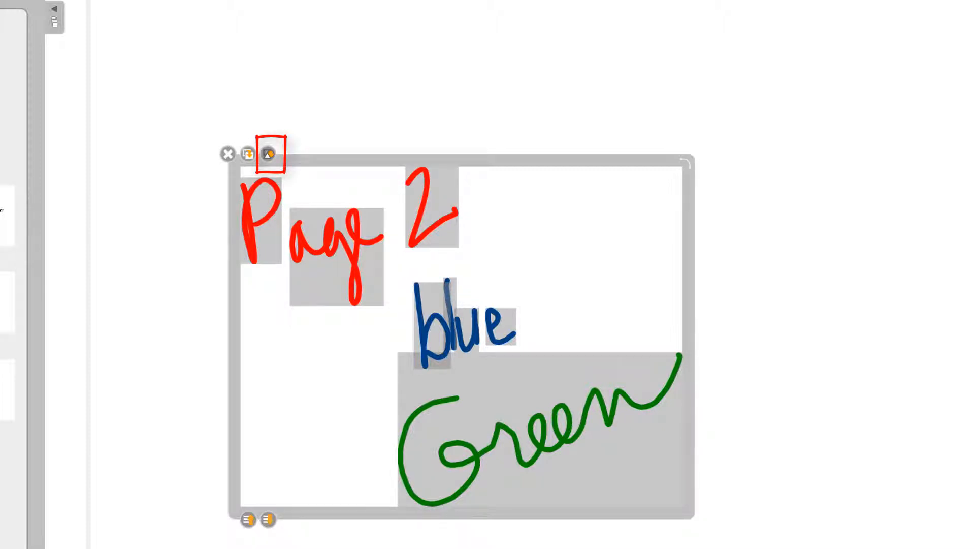
{"action": "left_click", "coordinate": [269, 153]}
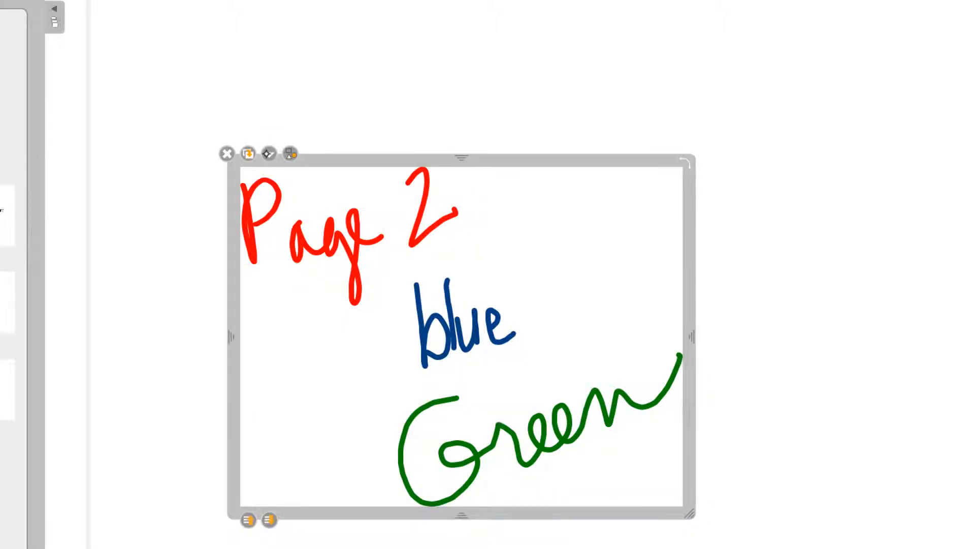
{"action": "mouse_move", "coordinate": [695, 251]}
{"action": "left_mouse_down"}
{"action": "mouse_move", "coordinate": [747, 196]}
{"action": "mouse_move", "coordinate": [520, 217]}
{"action": "mouse_move", "coordinate": [732, 351]}
{"action": "mouse_move", "coordinate": [738, 172]}
{"action": "mouse_move", "coordinate": [531, 204]}
{"action": "mouse_move", "coordinate": [644, 281]}
{"action": "mouse_move", "coordinate": [741, 212]}
{"action": "mouse_move", "coordinate": [733, 201]}
{"action": "left_mouse_up"}
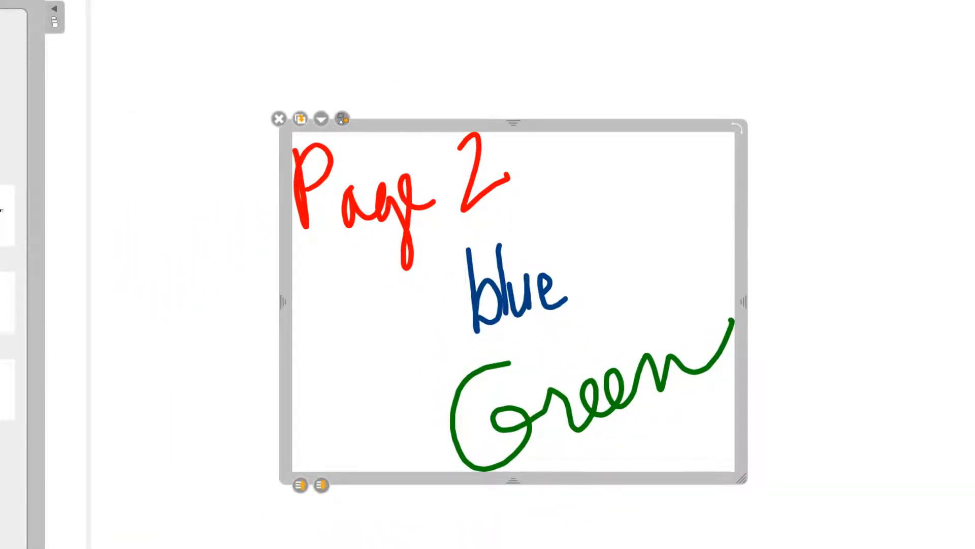
{"action": "left_click", "coordinate": [333, 102]}
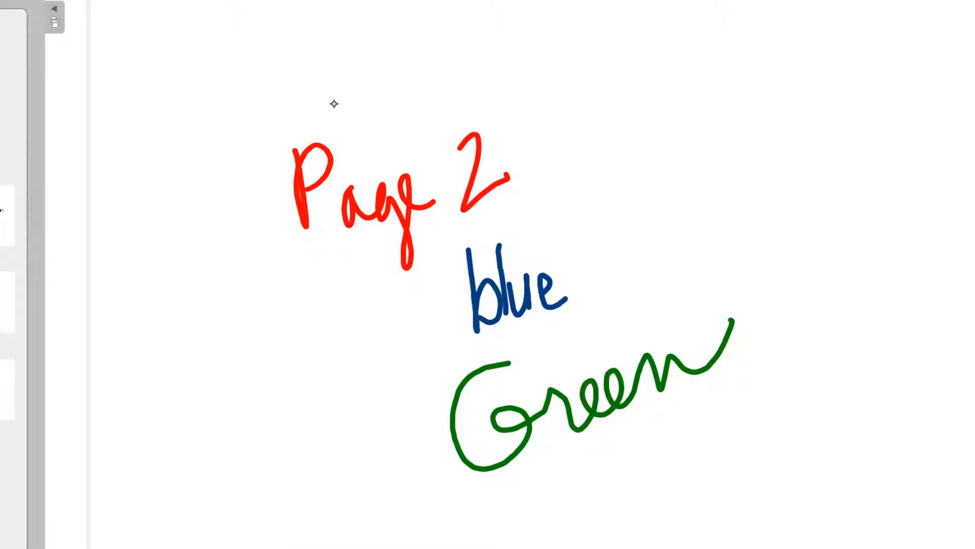
Rotate the P stroke with its rotation handle, then undo the rotation
{"action": "mouse_move", "coordinate": [308, 194]}
{"action": "left_mouse_down"}
{"action": "mouse_move", "coordinate": [289, 223]}
{"action": "mouse_move", "coordinate": [328, 255]}
{"action": "mouse_move", "coordinate": [377, 195]}
{"action": "mouse_move", "coordinate": [318, 200]}
{"action": "mouse_move", "coordinate": [317, 191]}
{"action": "left_mouse_up"}
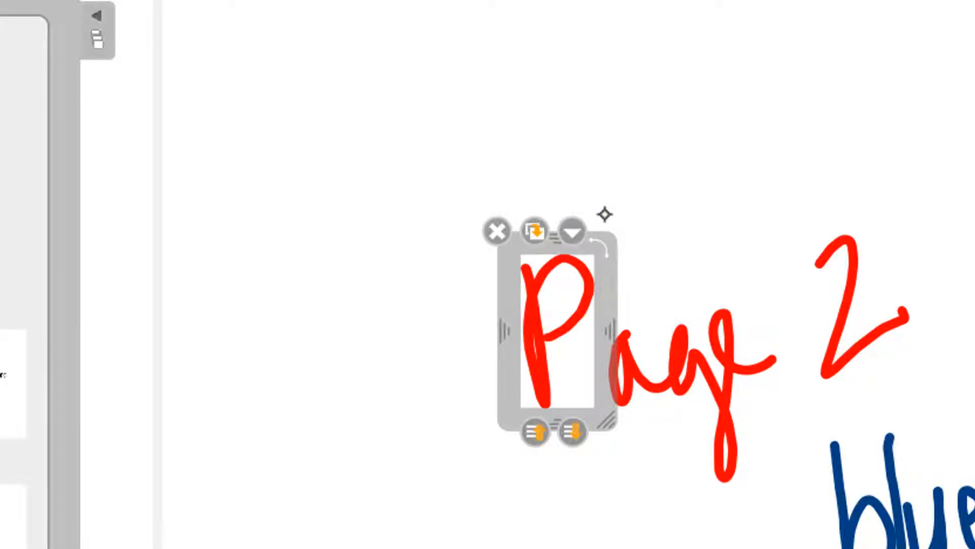
{"action": "left_click_drag", "start_coordinate": [603, 248], "coordinate": [525, 333]}
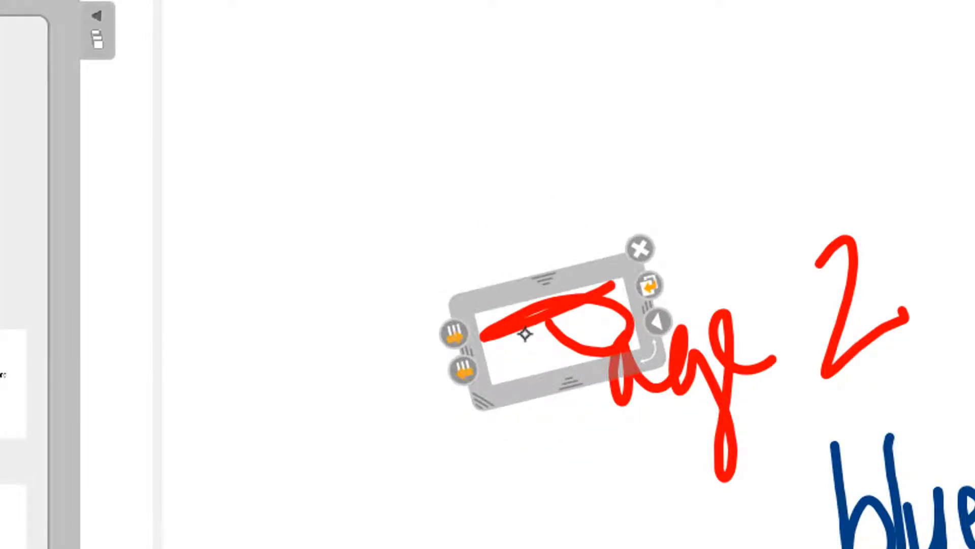
{"action": "key", "text": "ctrl+z"}
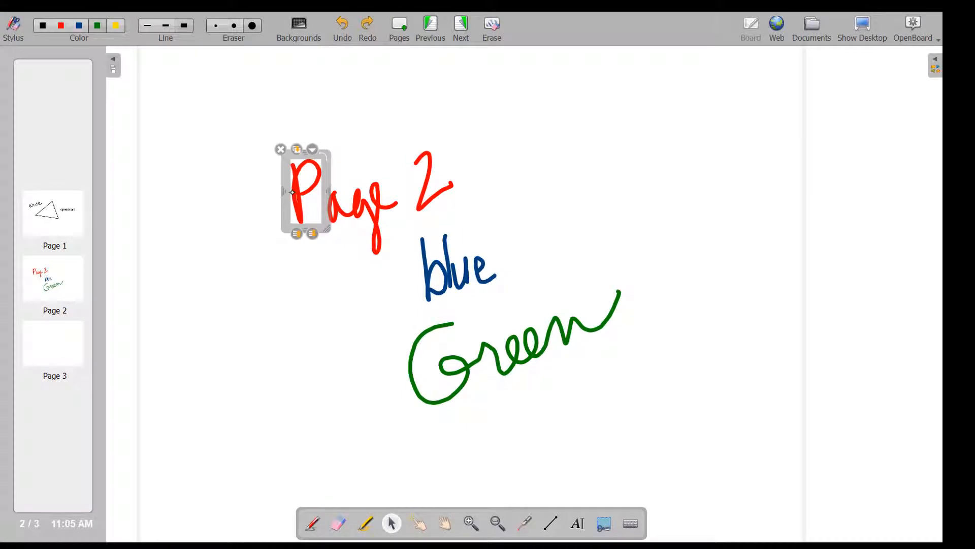
Zoom in on the page and move the P stroke onto the word blue
{"action": "left_click", "coordinate": [471, 523]}
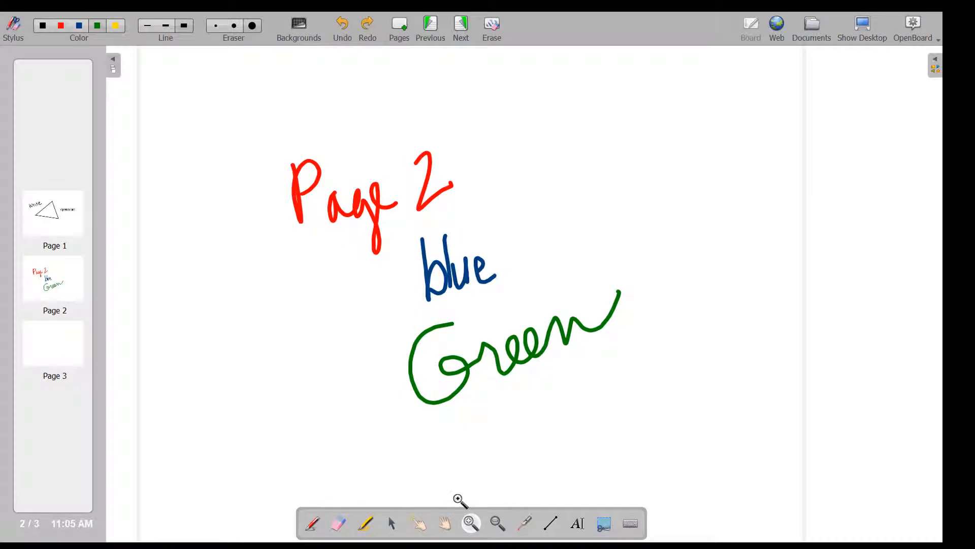
{"action": "left_click", "coordinate": [350, 251]}
{"action": "left_click", "coordinate": [350, 253]}
{"action": "left_click", "coordinate": [342, 264]}
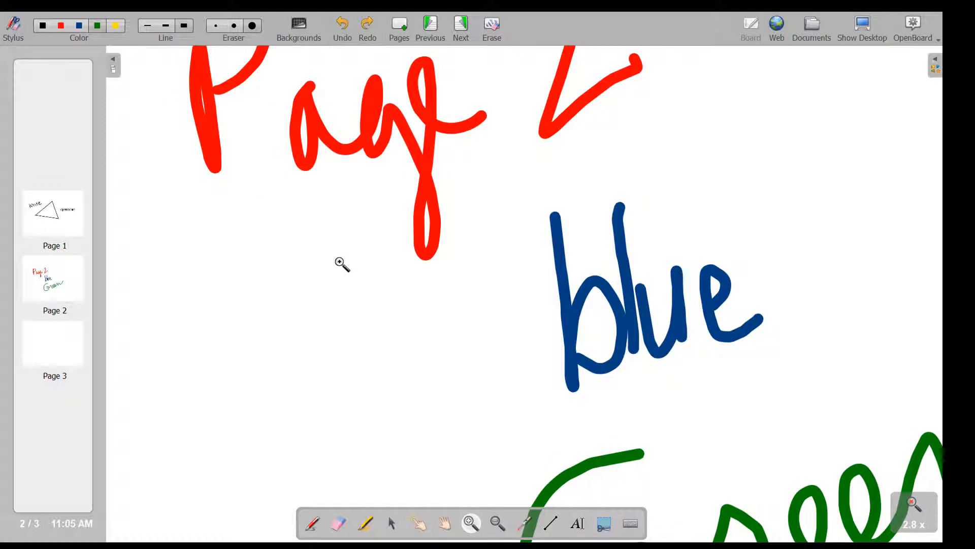
{"action": "left_click", "coordinate": [391, 523]}
{"action": "mouse_move", "coordinate": [236, 143]}
{"action": "left_mouse_down"}
{"action": "mouse_move", "coordinate": [267, 231]}
{"action": "mouse_move", "coordinate": [378, 362]}
{"action": "mouse_move", "coordinate": [568, 351]}
{"action": "mouse_move", "coordinate": [539, 345]}
{"action": "left_mouse_up"}
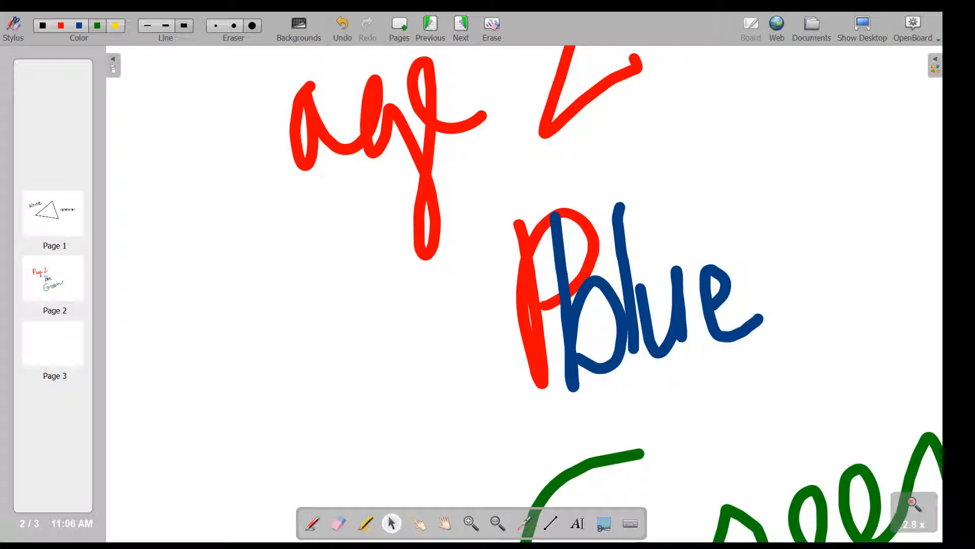
Select the P stroke and send it behind the word blue
{"action": "left_click", "coordinate": [542, 351]}
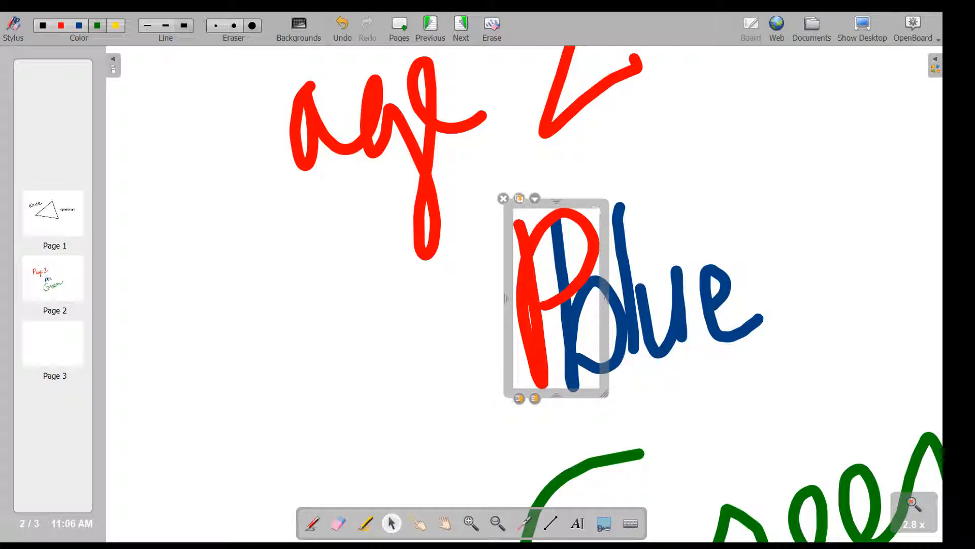
{"action": "left_click", "coordinate": [518, 399]}
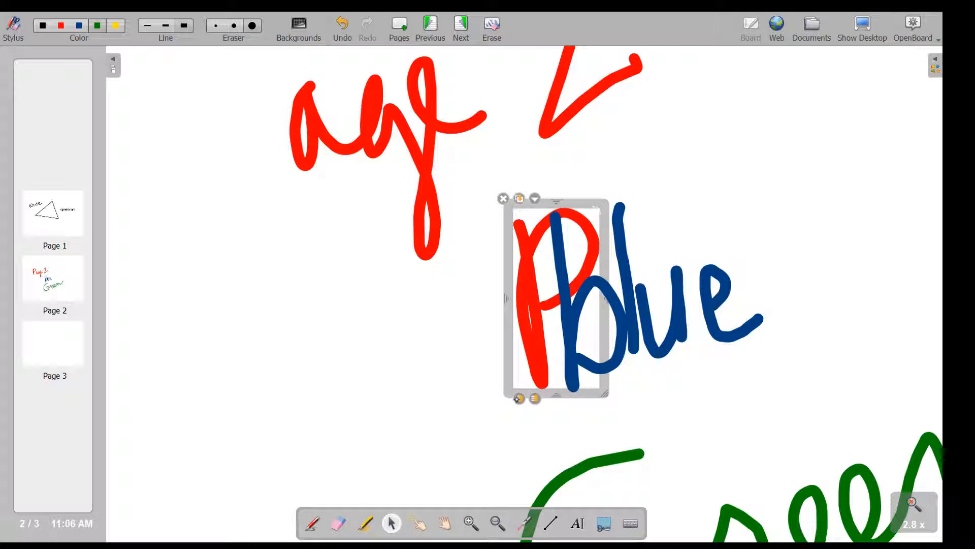
{"action": "left_click", "coordinate": [518, 397]}
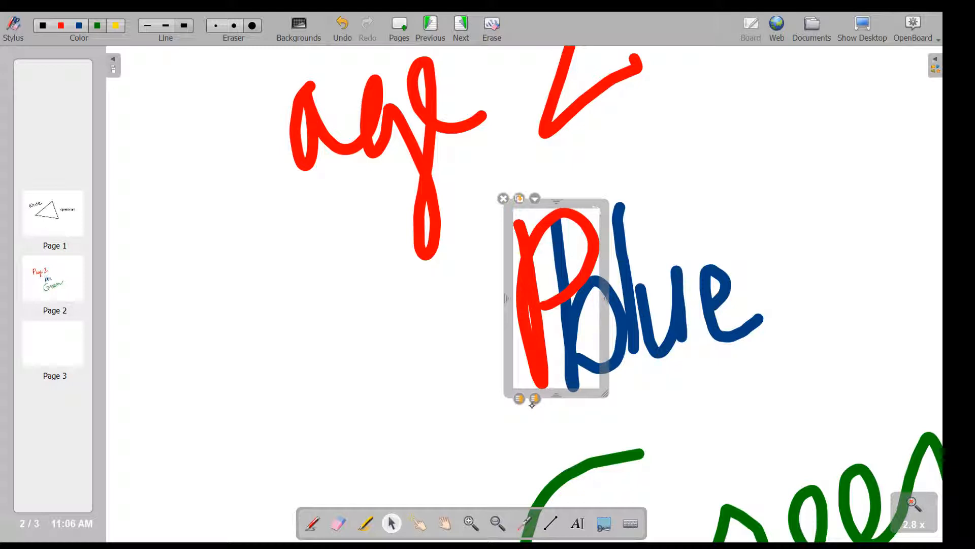
Move the P stroke off the word blue and back to the start of the word Page
{"action": "left_click", "coordinate": [535, 398]}
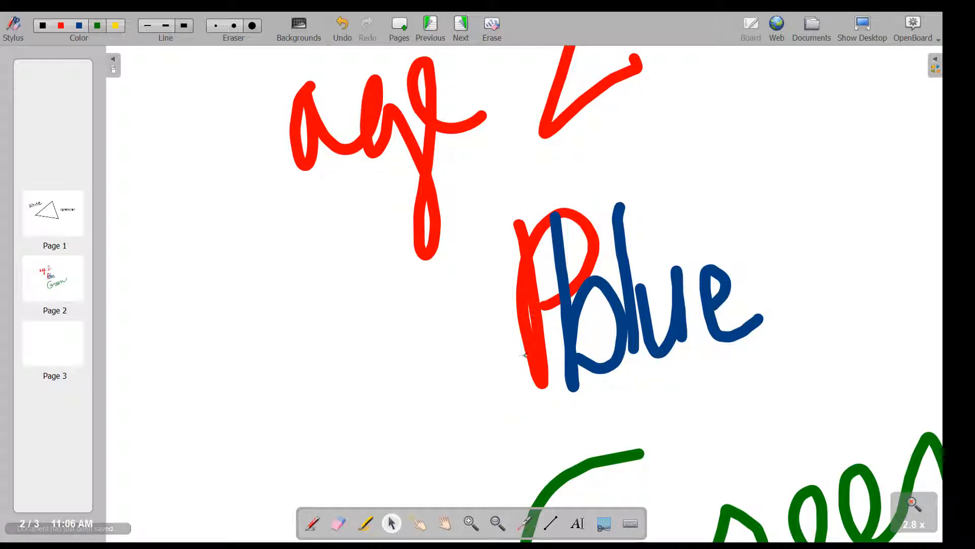
{"action": "mouse_move", "coordinate": [523, 353]}
{"action": "left_mouse_down"}
{"action": "mouse_move", "coordinate": [362, 332]}
{"action": "mouse_move", "coordinate": [230, 189]}
{"action": "mouse_move", "coordinate": [234, 174]}
{"action": "left_mouse_up"}
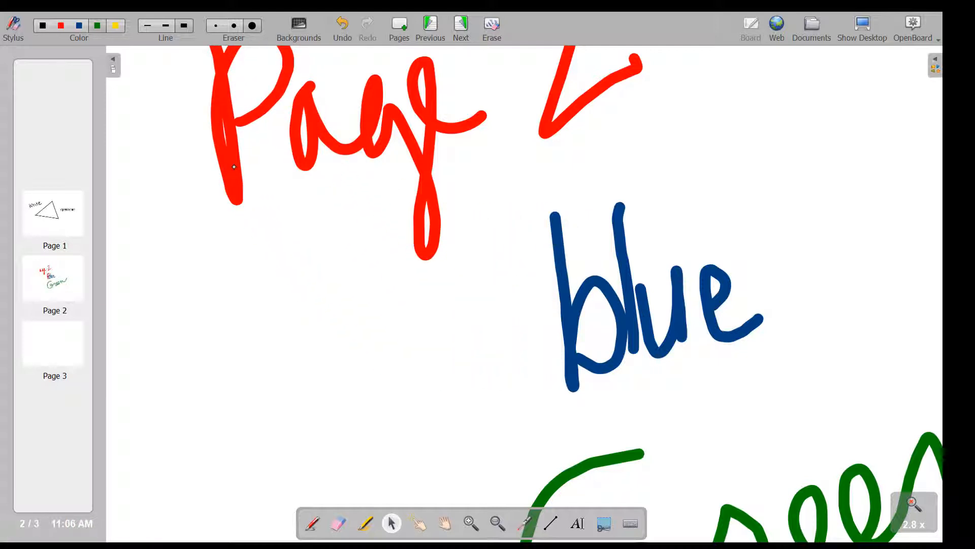
Zoom in on the word Page and move the P stroke down away from the rest of the word
{"action": "left_click", "coordinate": [905, 499]}
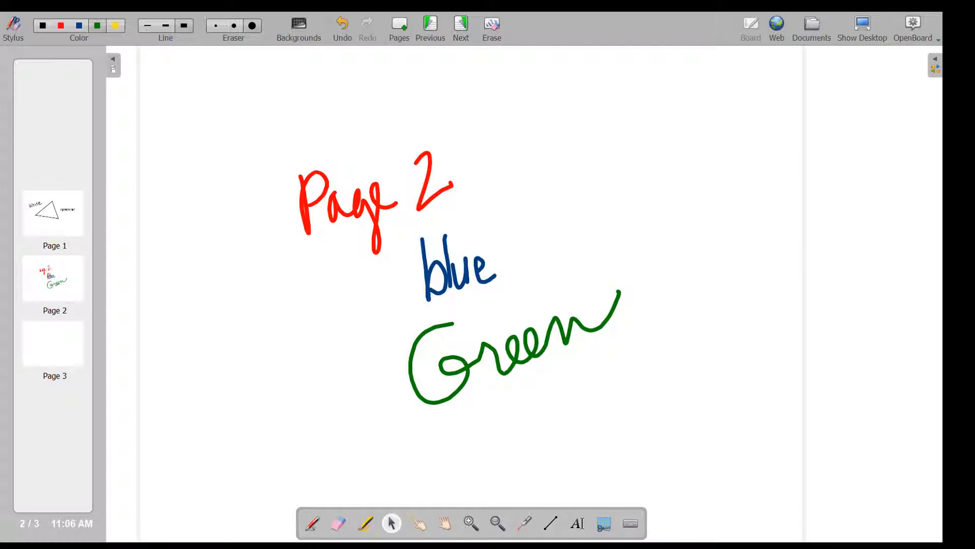
{"action": "left_click", "coordinate": [471, 523]}
{"action": "left_click", "coordinate": [310, 215]}
{"action": "left_click", "coordinate": [310, 216]}
{"action": "left_click", "coordinate": [310, 216]}
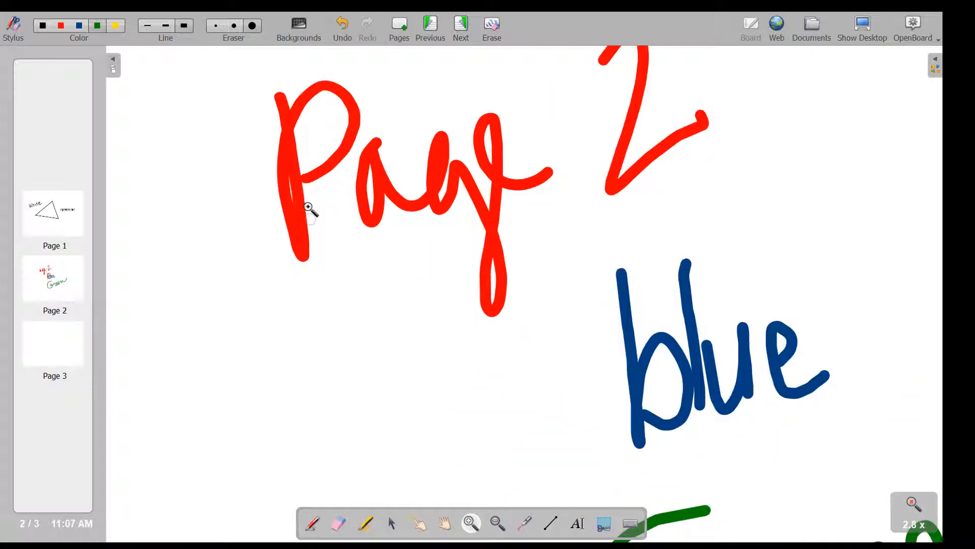
{"action": "left_click", "coordinate": [391, 524]}
{"action": "left_click_drag", "start_coordinate": [297, 230], "coordinate": [244, 387]}
{"action": "left_click", "coordinate": [249, 405]}
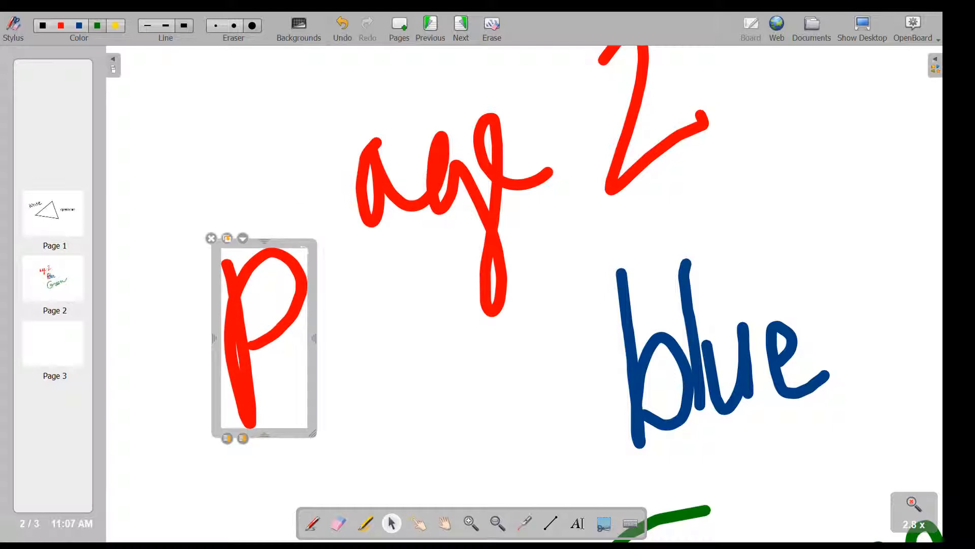
Mirror the P stroke horizontally and then vertically with its frame handles, undoing each flip
{"action": "mouse_move", "coordinate": [213, 338]}
{"action": "left_mouse_down"}
{"action": "mouse_move", "coordinate": [439, 337]}
{"action": "mouse_move", "coordinate": [428, 330]}
{"action": "left_mouse_up"}
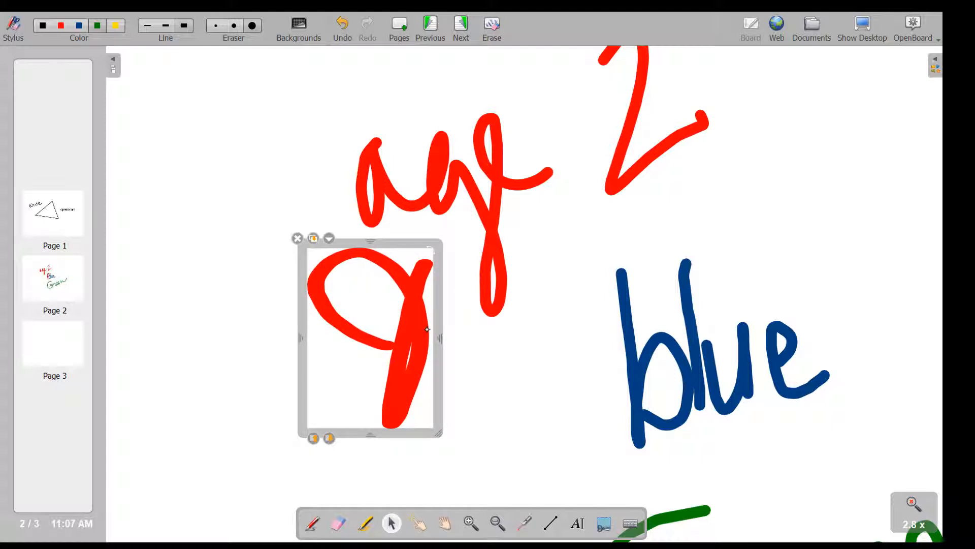
{"action": "key", "text": "ctrl+z"}
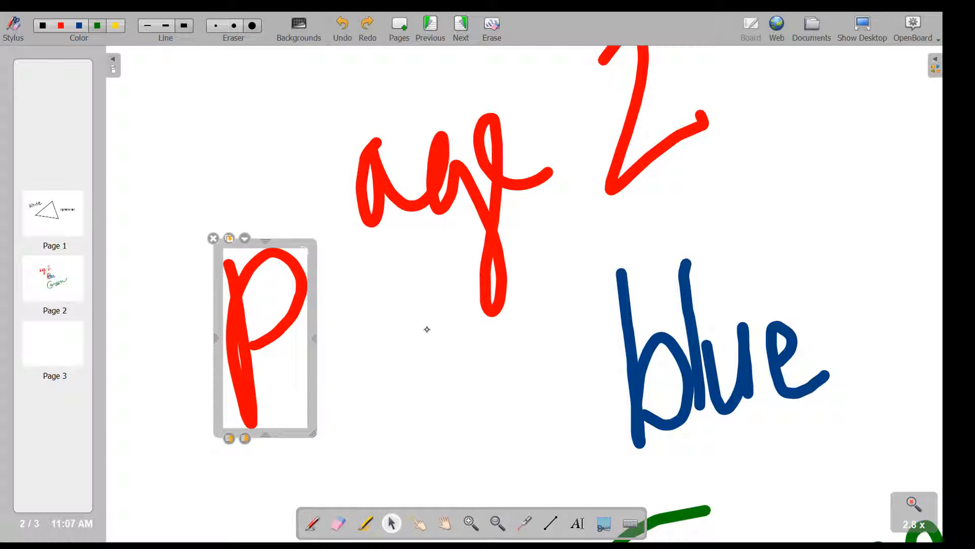
{"action": "left_click_drag", "start_coordinate": [265, 435], "coordinate": [270, 120]}
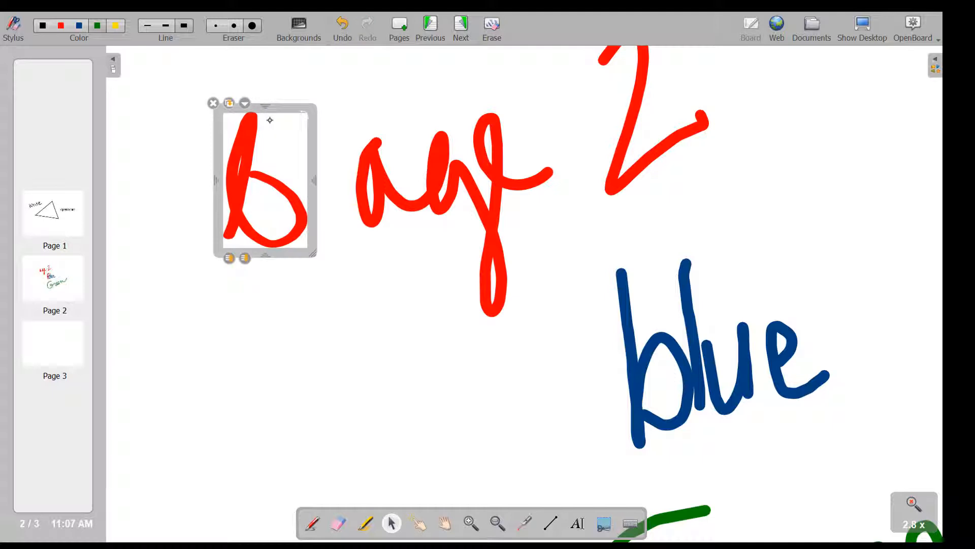
{"action": "key", "text": "ctrl+z"}
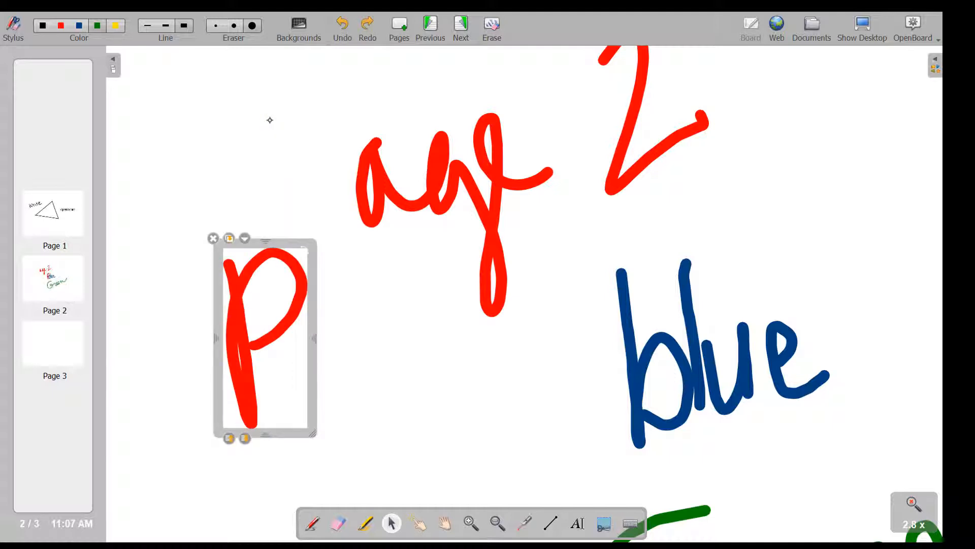